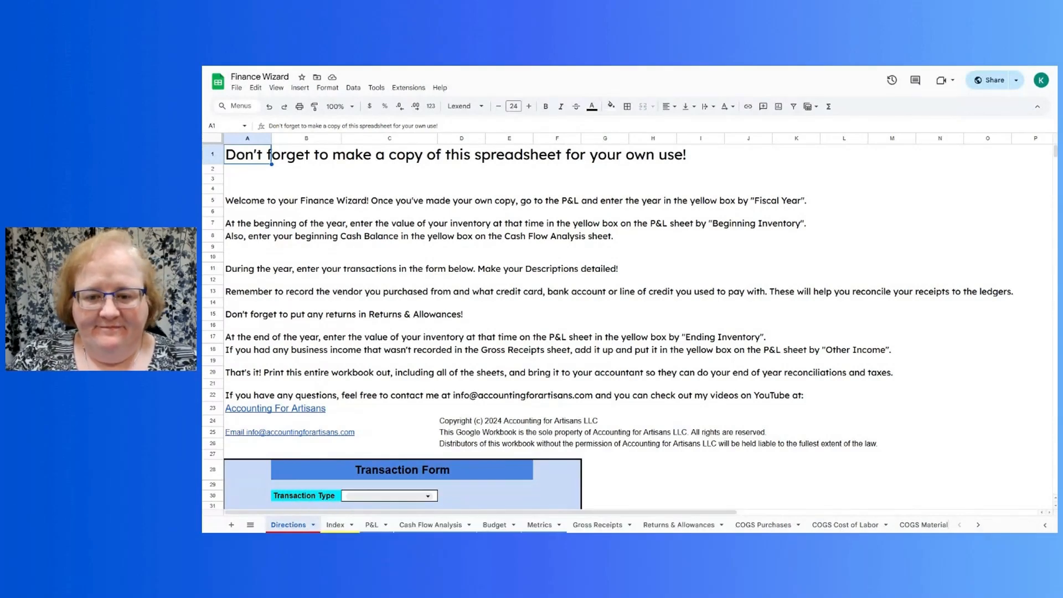
- Set the Transaction Type in the Transaction Form to Gross Receipts
scroll(637, 299, "down", 5)
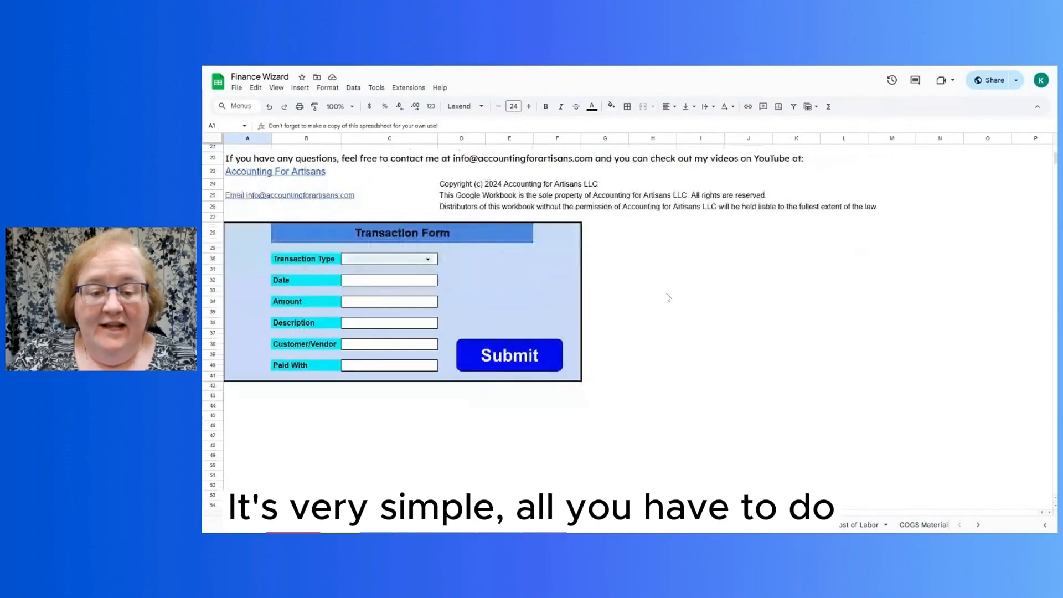
left_click(427, 259)
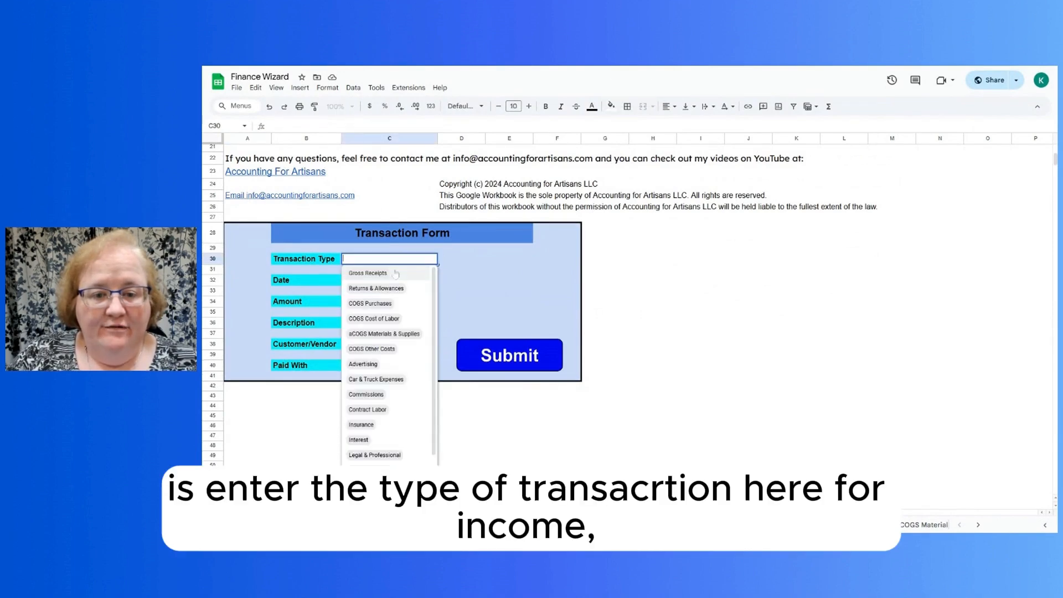
left_click(376, 273)
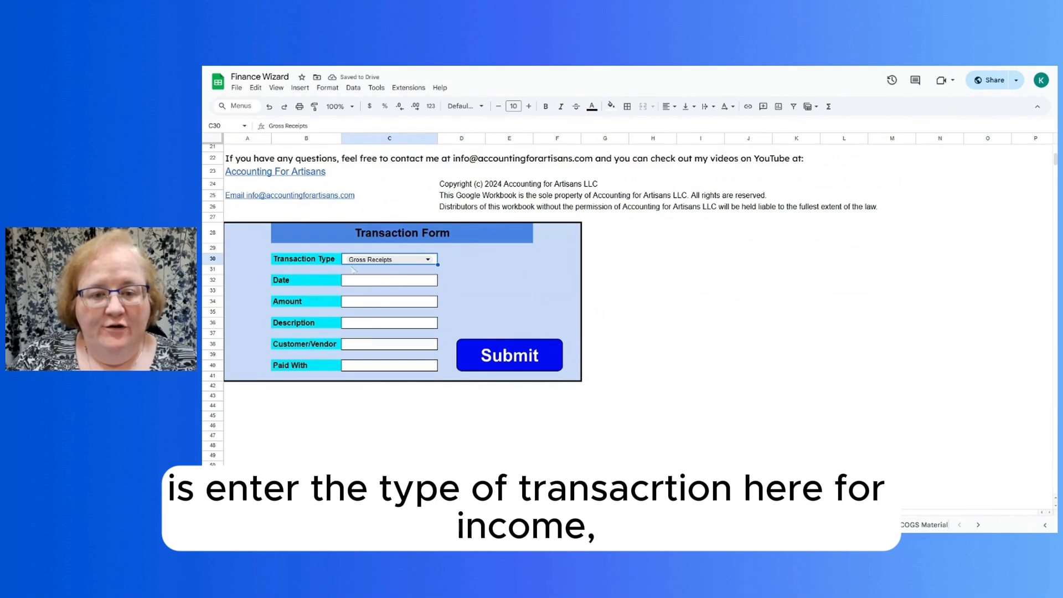
left_click(350, 282)
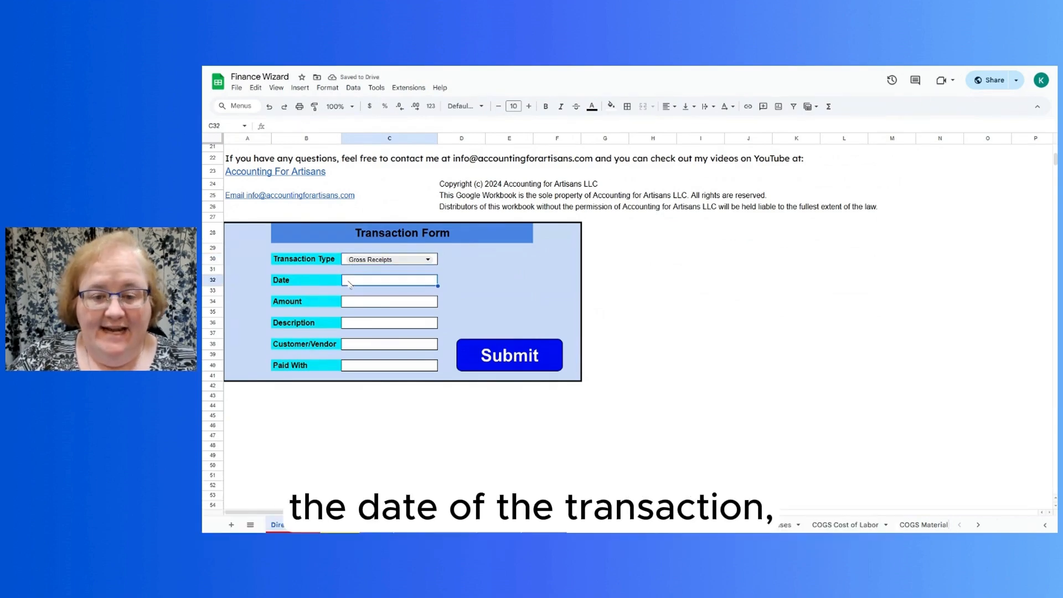
left_click(357, 305)
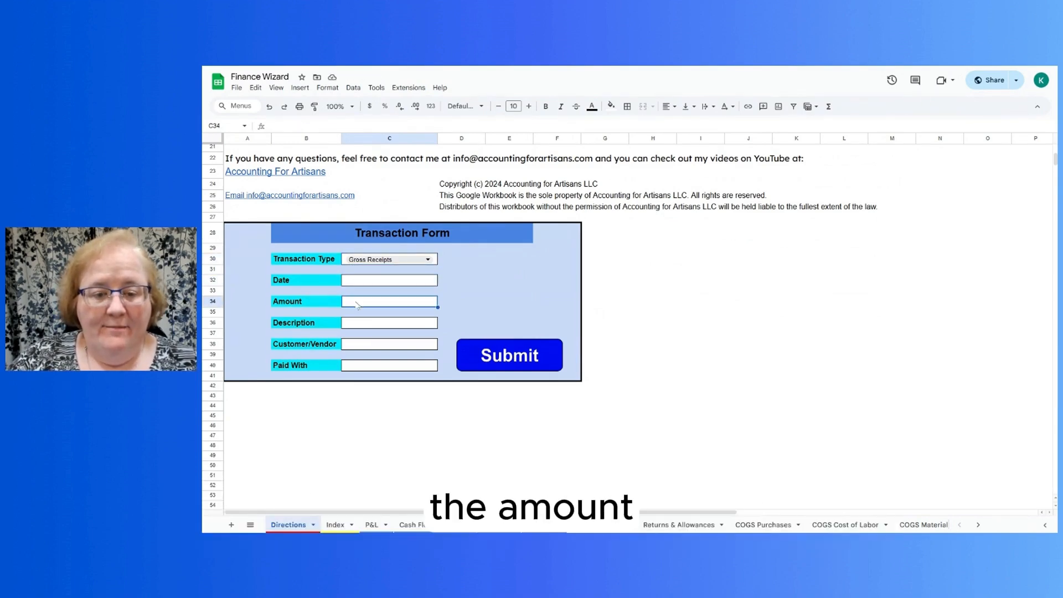
left_click(357, 323)
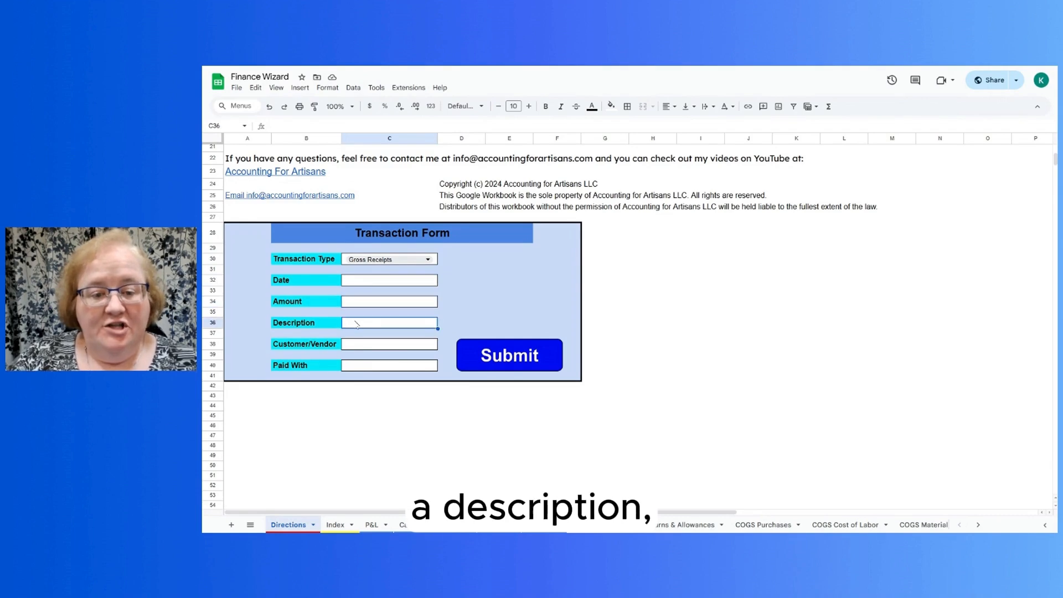
left_click(354, 346)
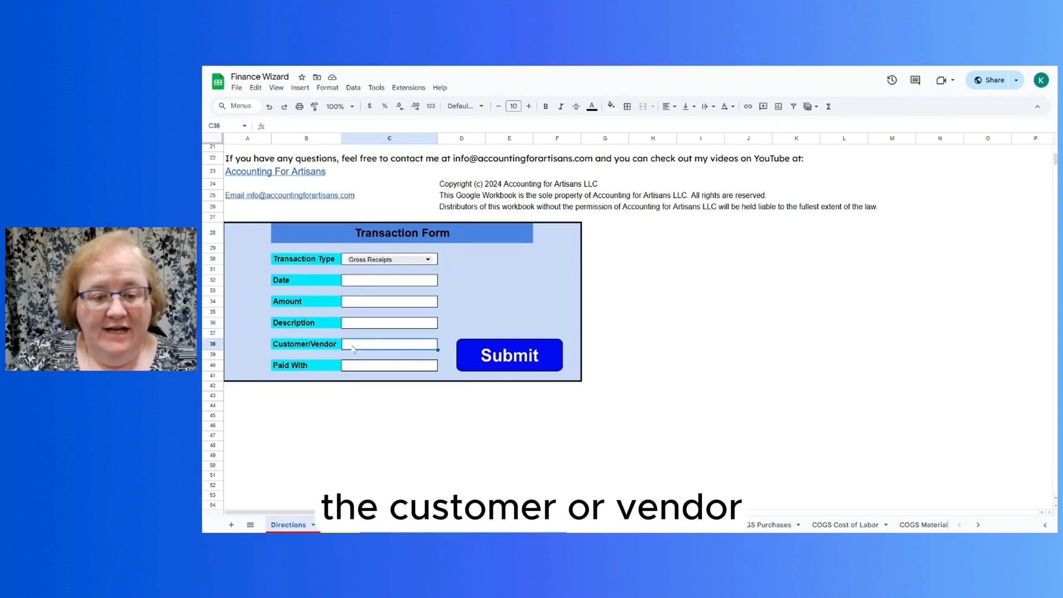
left_click(353, 366)
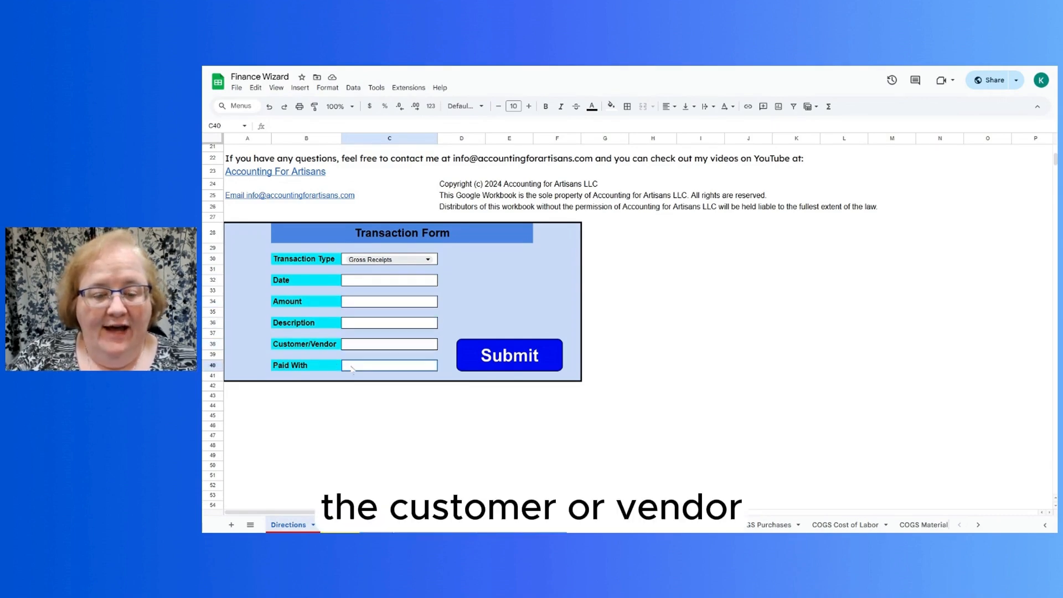
- Enter the date 06/04/2025 and the amount 100.00 in the Transaction Form
left_click(350, 282)
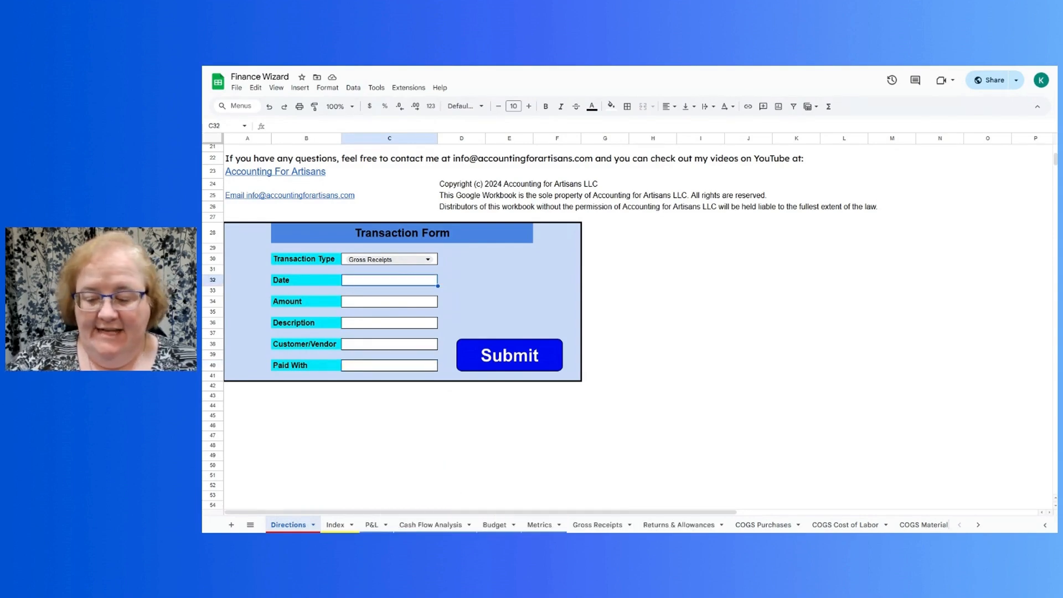
type("06/04")
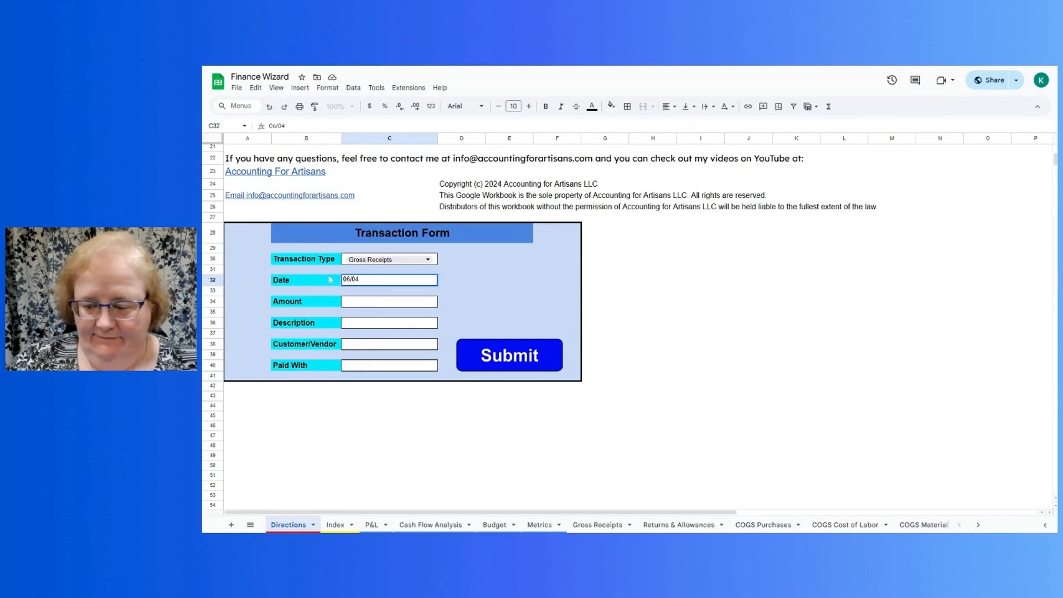
type("/2025")
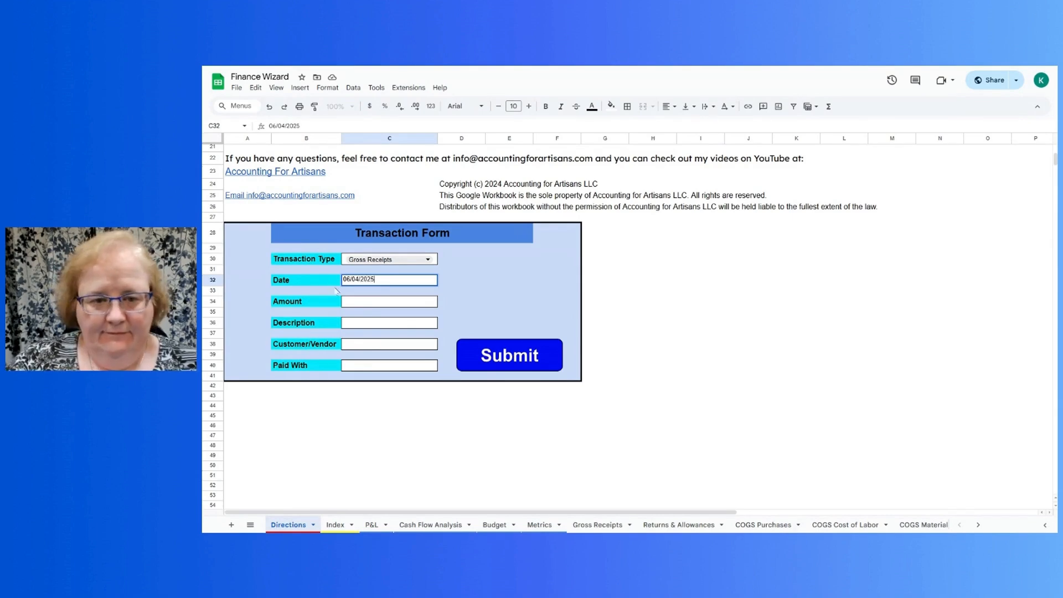
left_click(351, 303)
type("100.00")
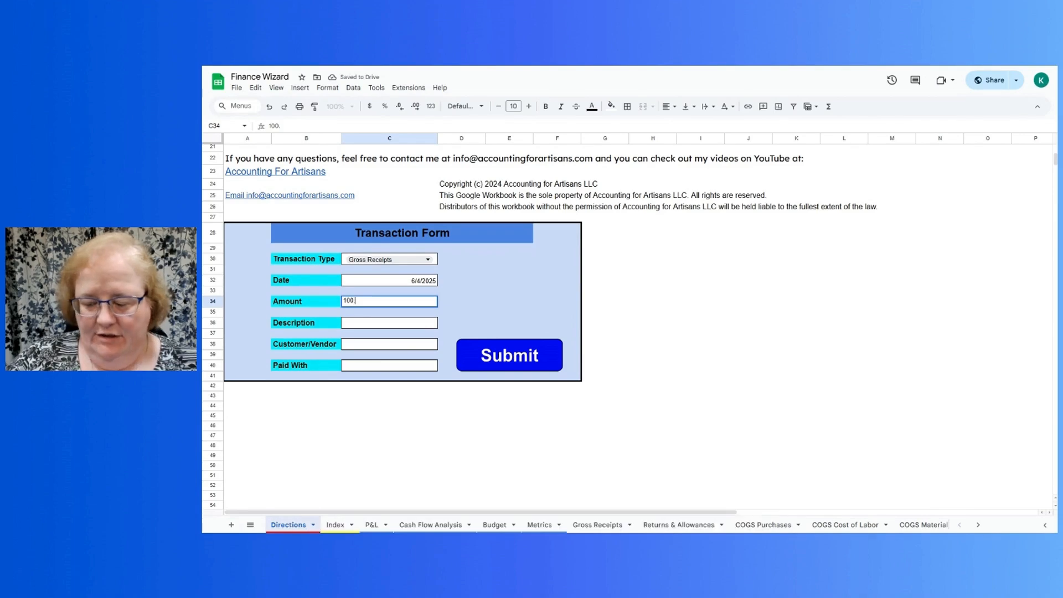
- Enter "Widget sale" as the description of the Gross Receipts transaction
left_click(350, 325)
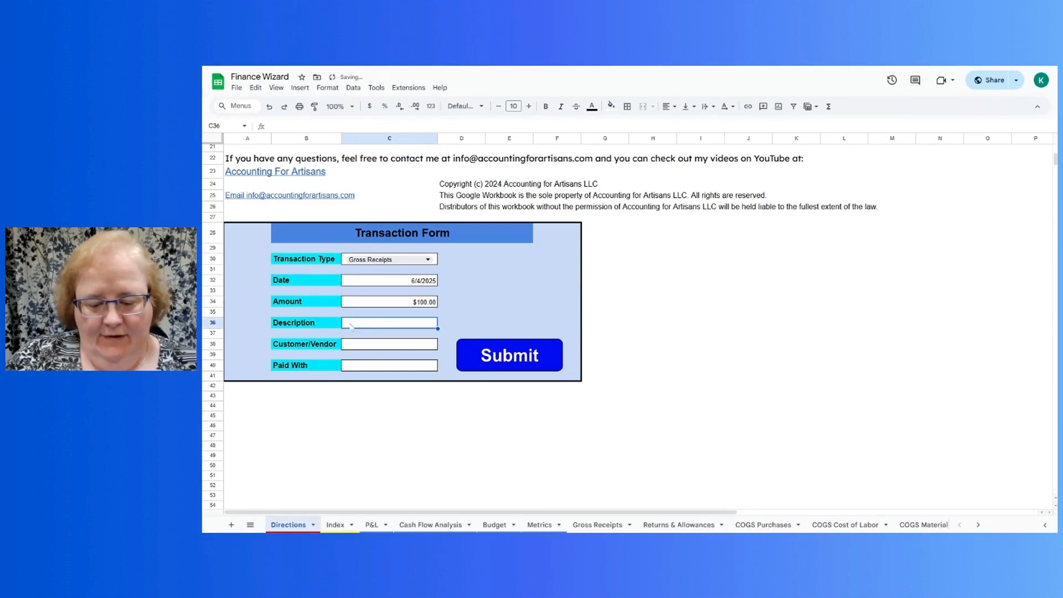
type("Wi")
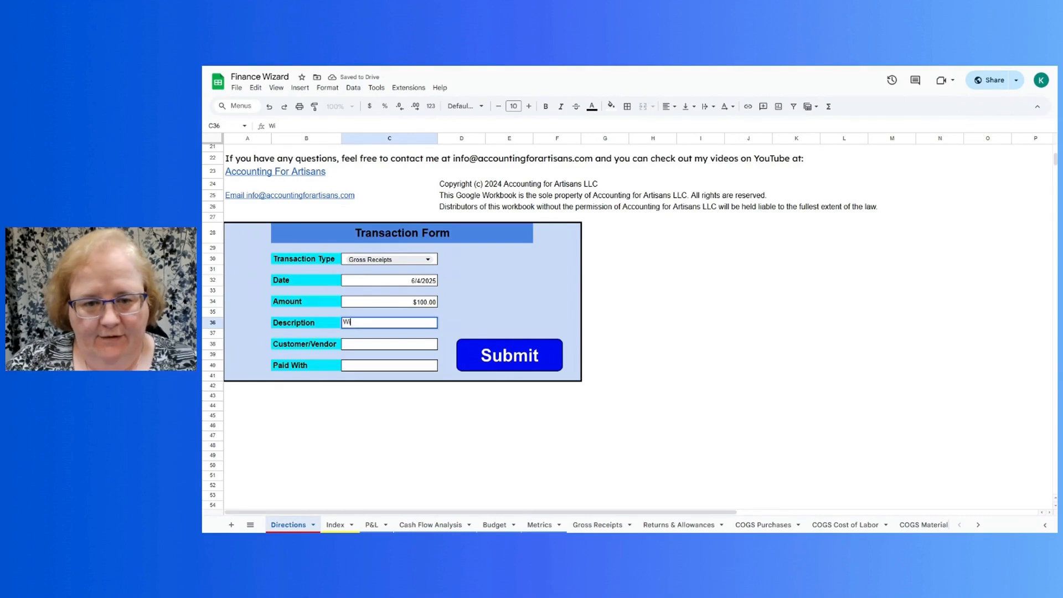
type("dget s")
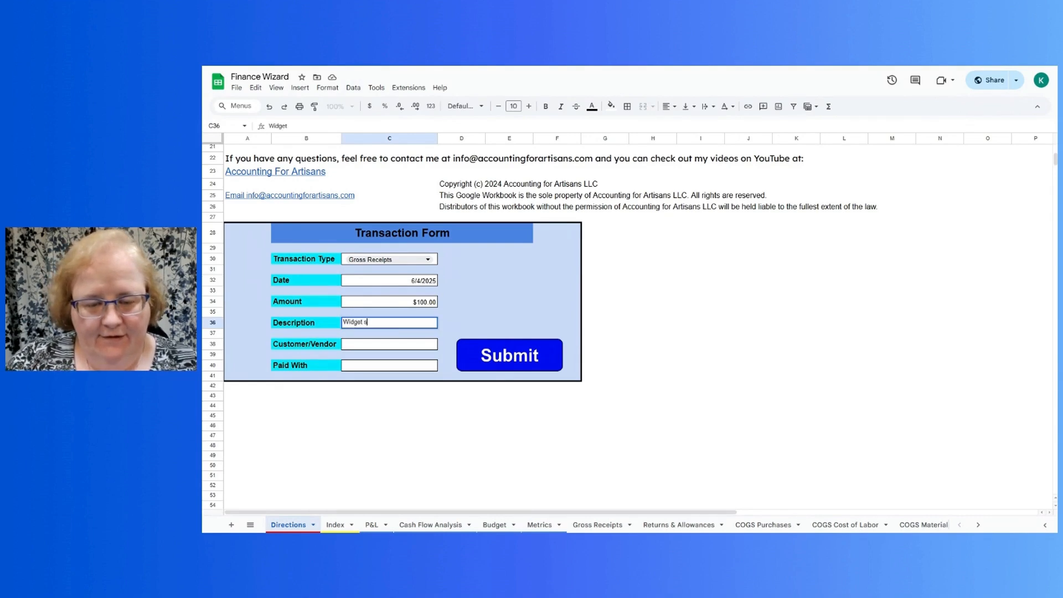
type("ale")
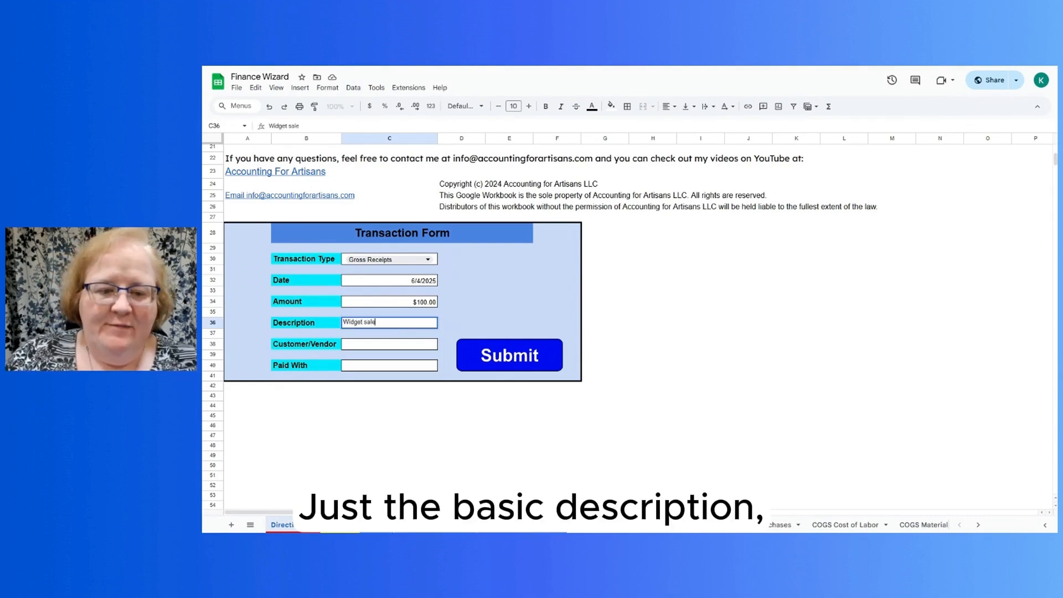
key("Tab")
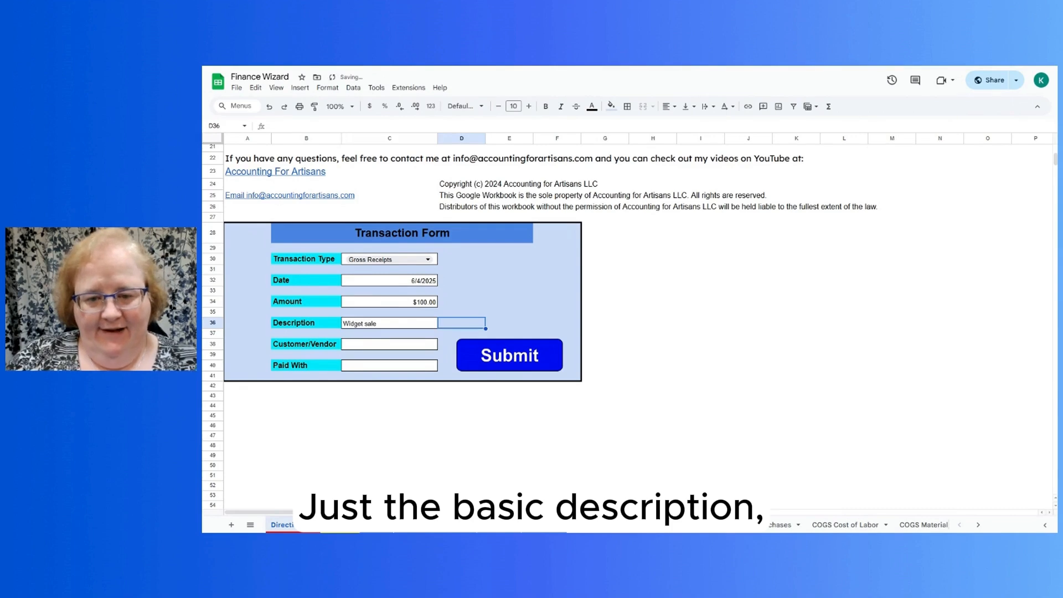
key("Return")
key("Return")
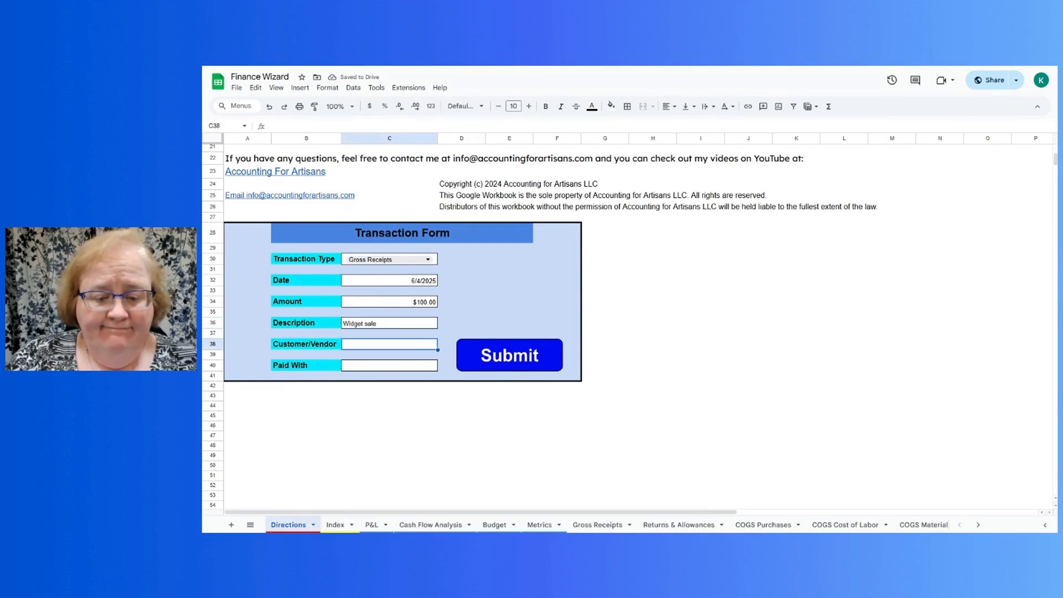
- Fill in the customer's full name under Customer/Vendor and enter Visa as the Paid With method
type("Jane Jones")
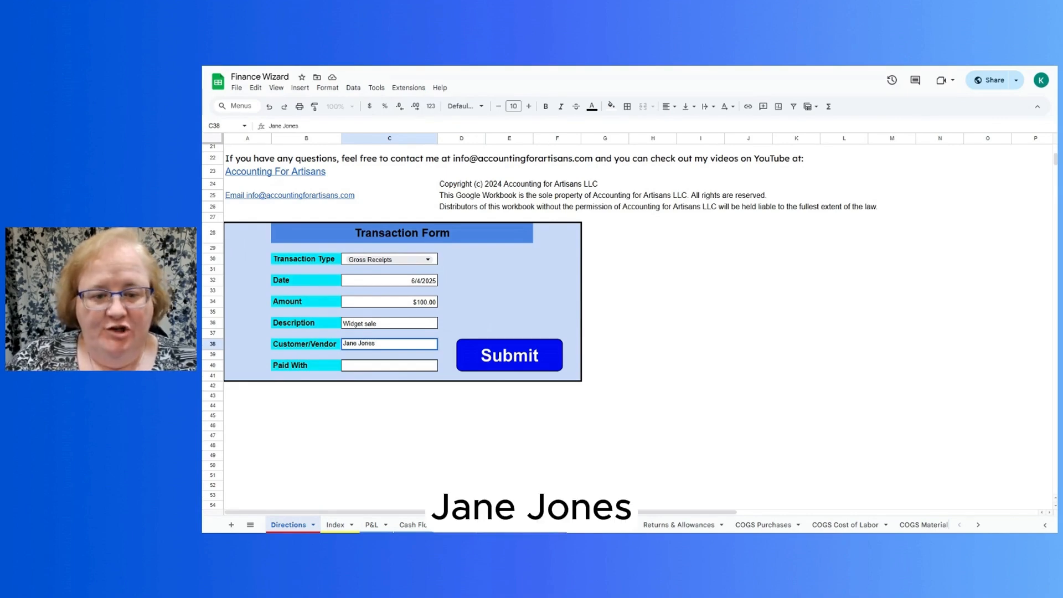
key("Return")
key("Return")
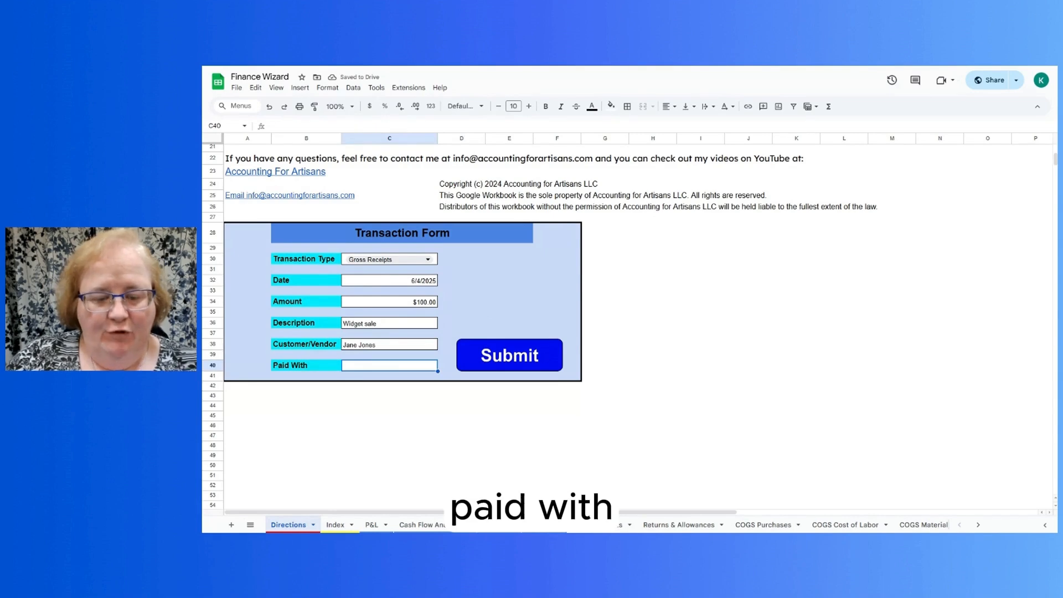
type("Visa")
key("Return")
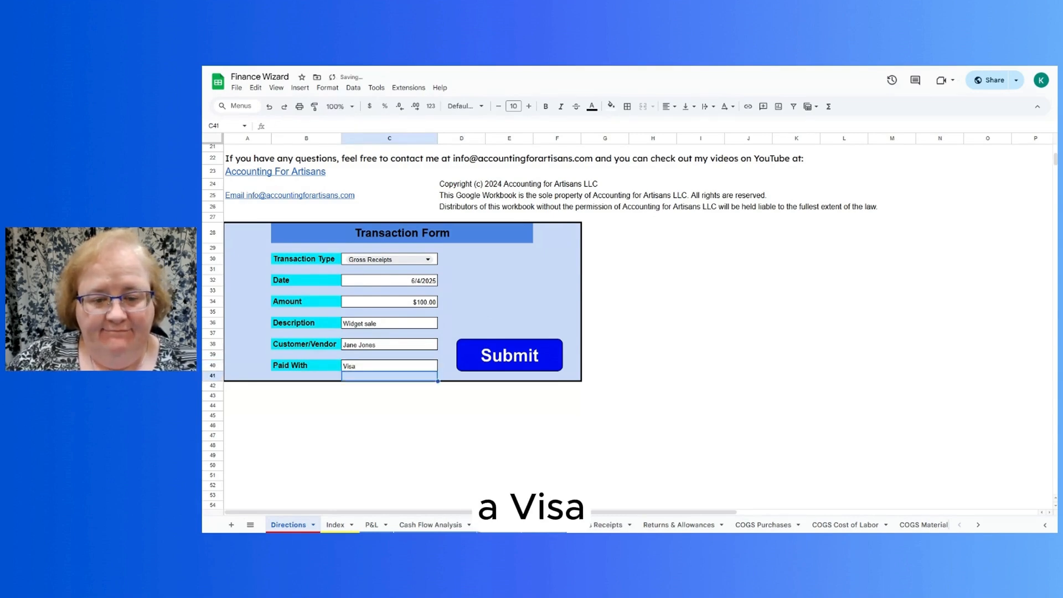
- Submit the Gross Receipts transaction, confirm the submission and dismiss the closing message
left_click(509, 356)
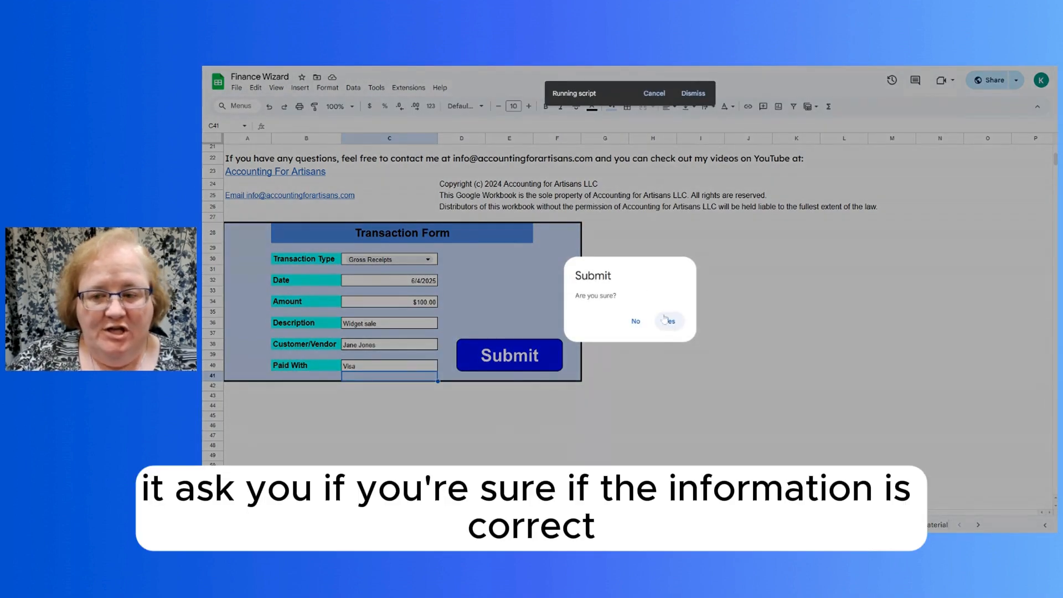
left_click(668, 321)
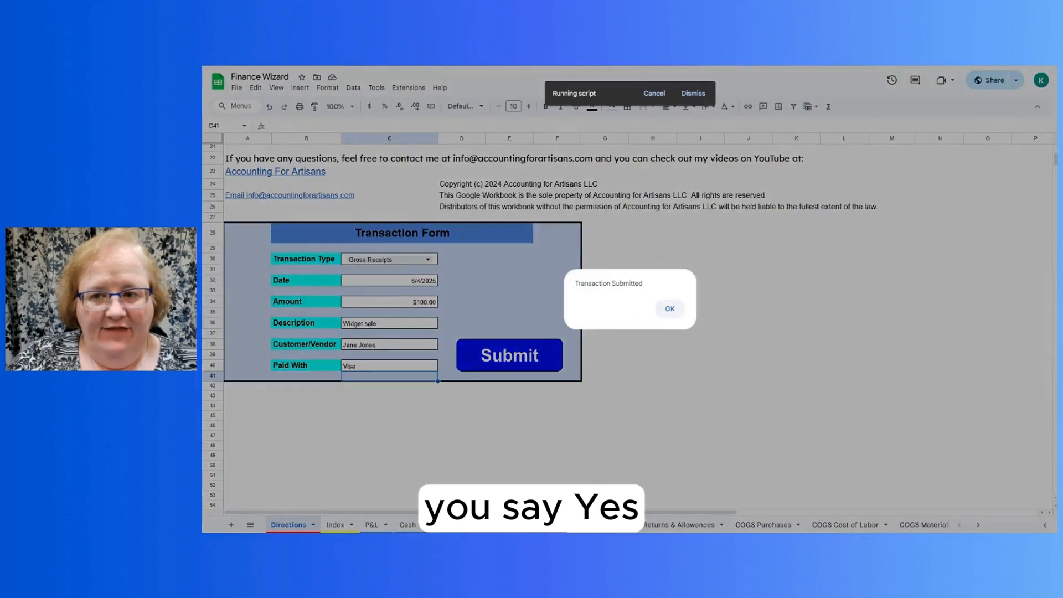
key("Return")
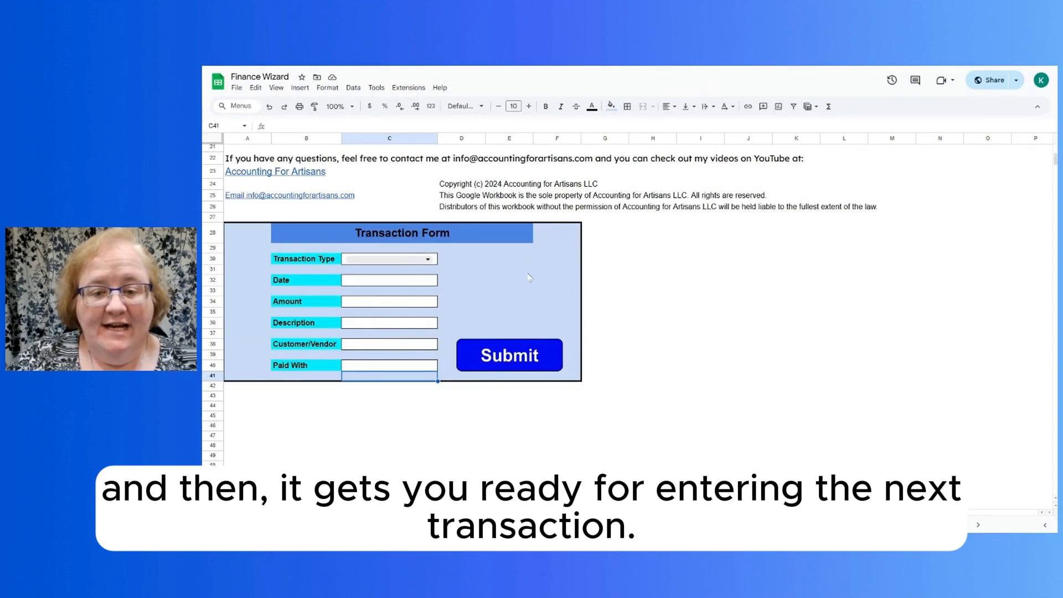
- Start an expense entry in the Transaction Form with type Advertising and date 06/04/2028
left_click(428, 259)
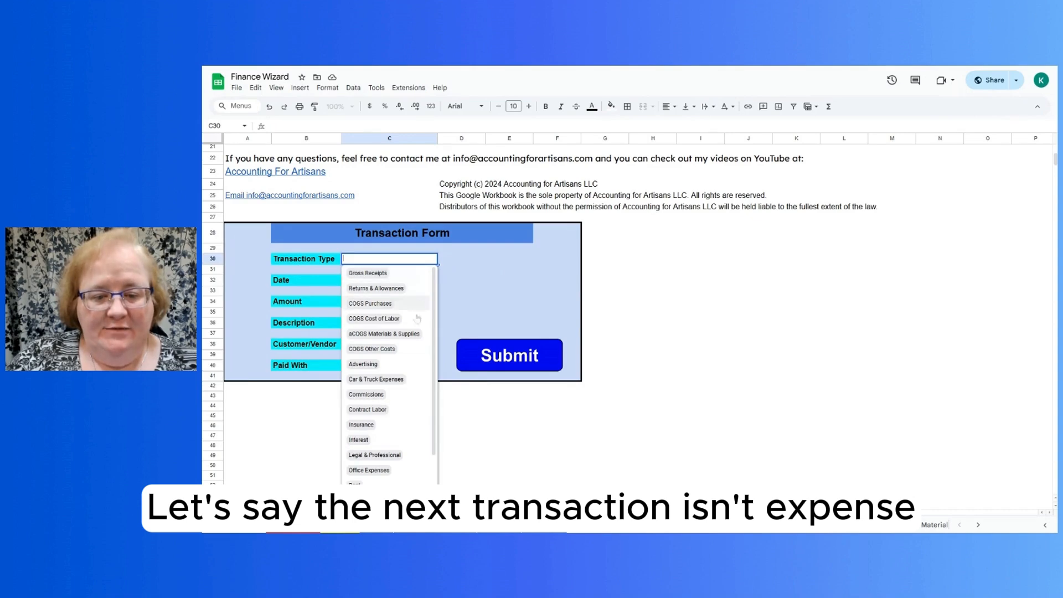
left_click(409, 364)
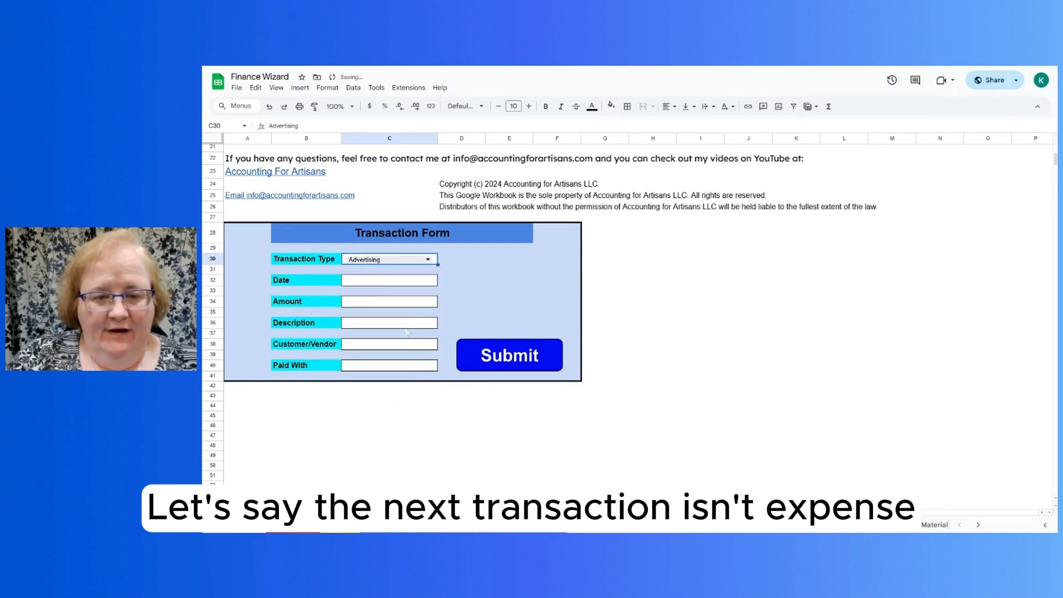
left_click(371, 280)
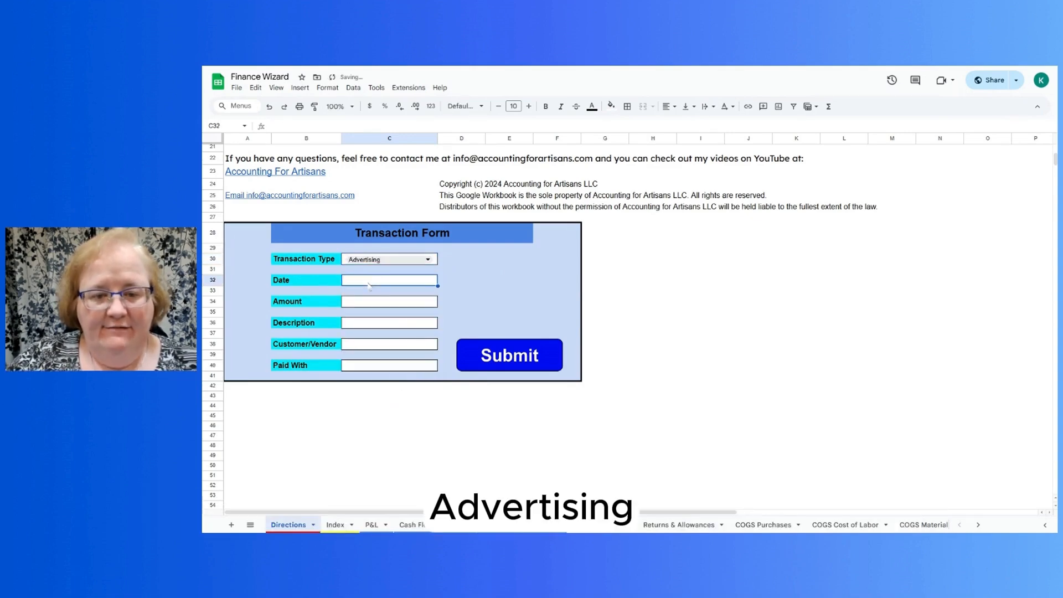
type("06/0")
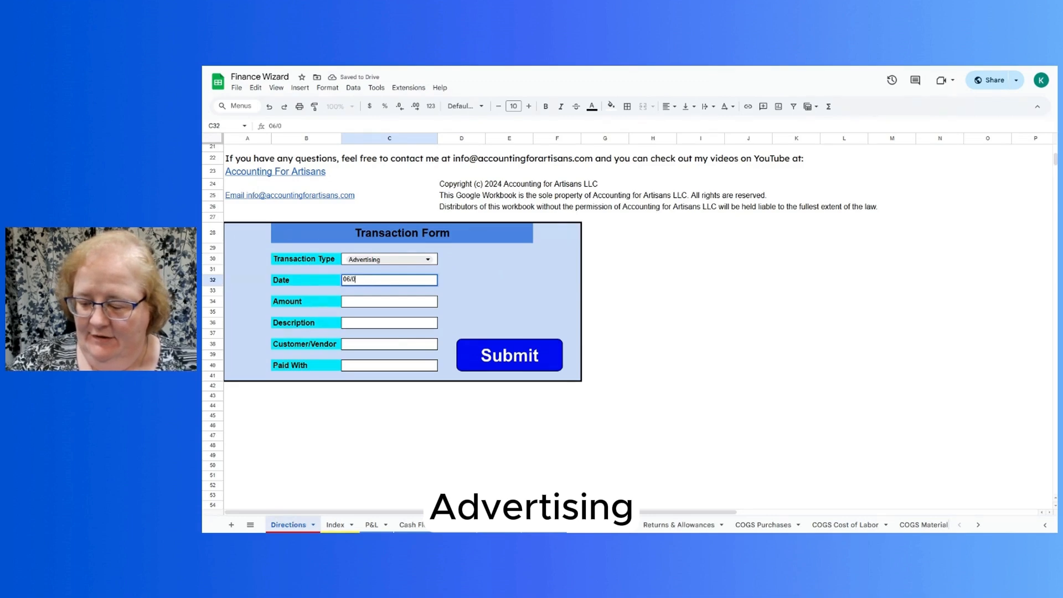
type("4/2028")
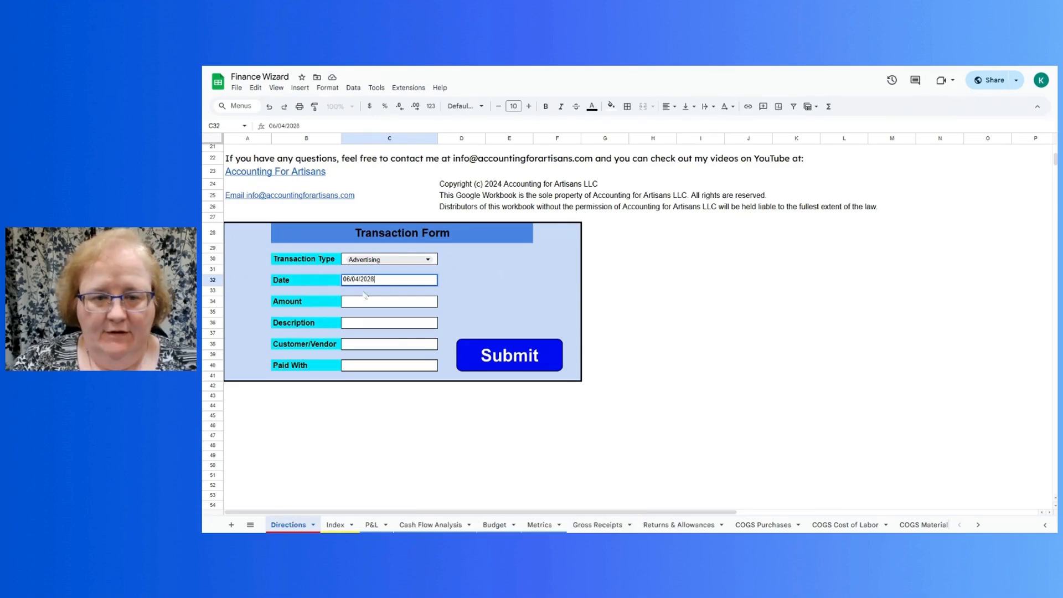
- Enter the amount $50.00 and the description "Ad" for the Advertising transaction
left_click(357, 303)
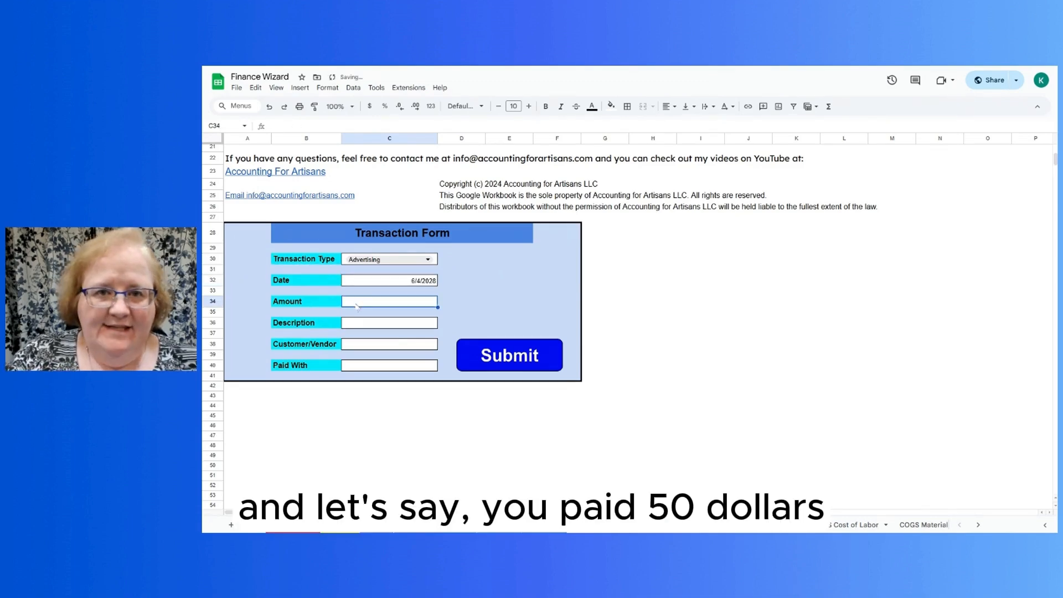
type("50.0")
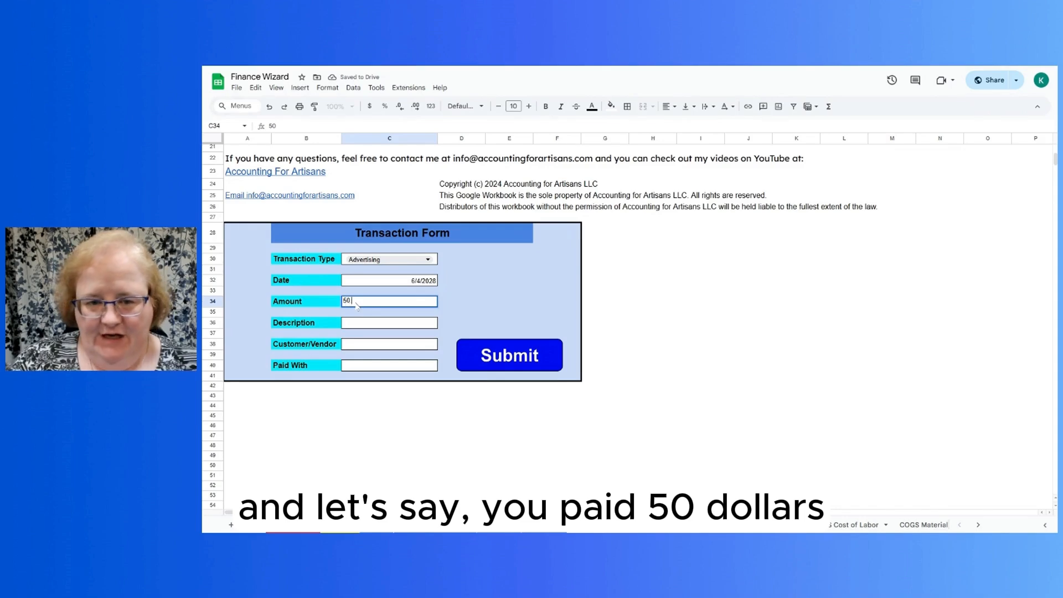
left_click(353, 325)
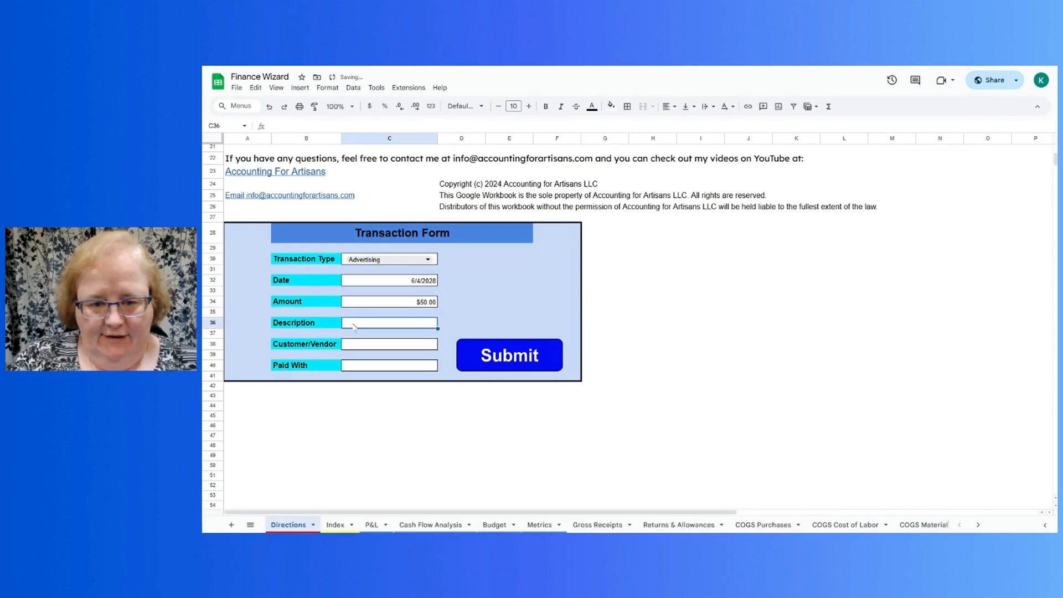
type("Ad")
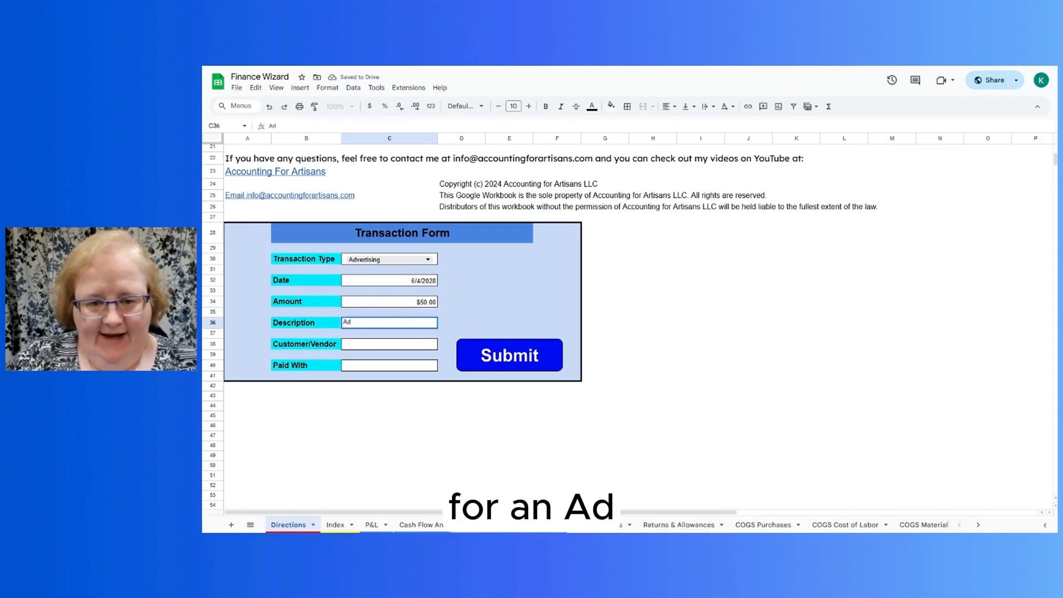
key("Return")
key("Return")
key("Return")
- Enter Facebook as the Customer/Vendor of the Advertising transaction
type("Faceb")
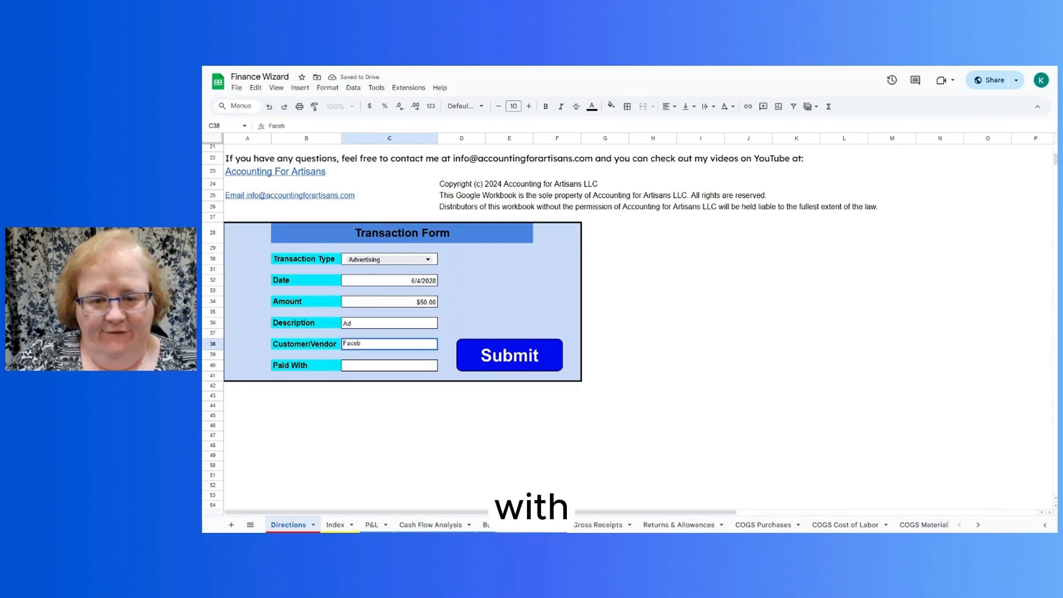
type("ook")
key("Return")
key("Return")
key("Return")
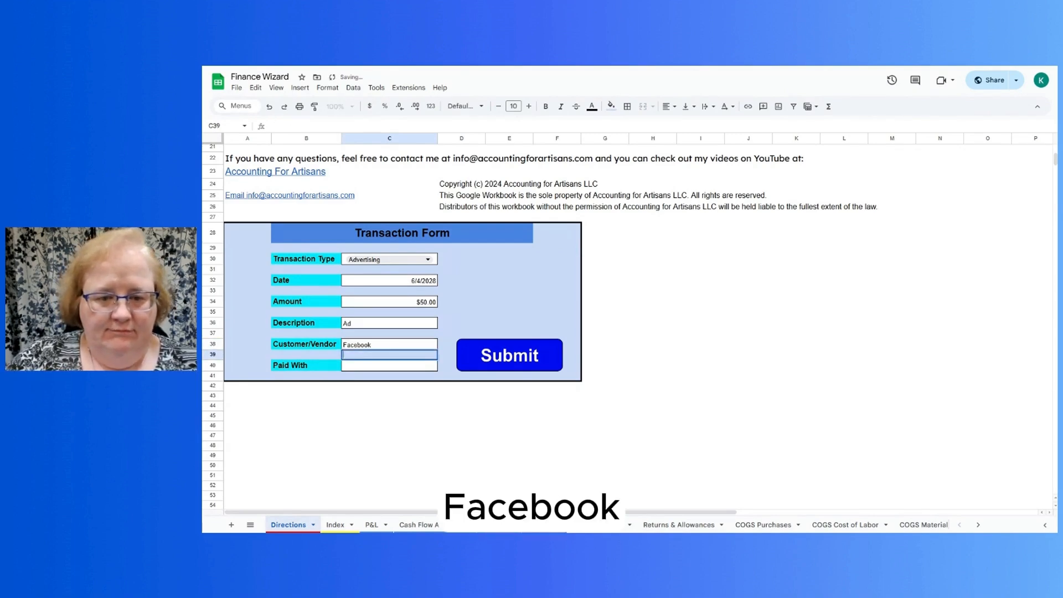
- Enter PayPal as the Paid With method of the Advertising transaction
type("Pay")
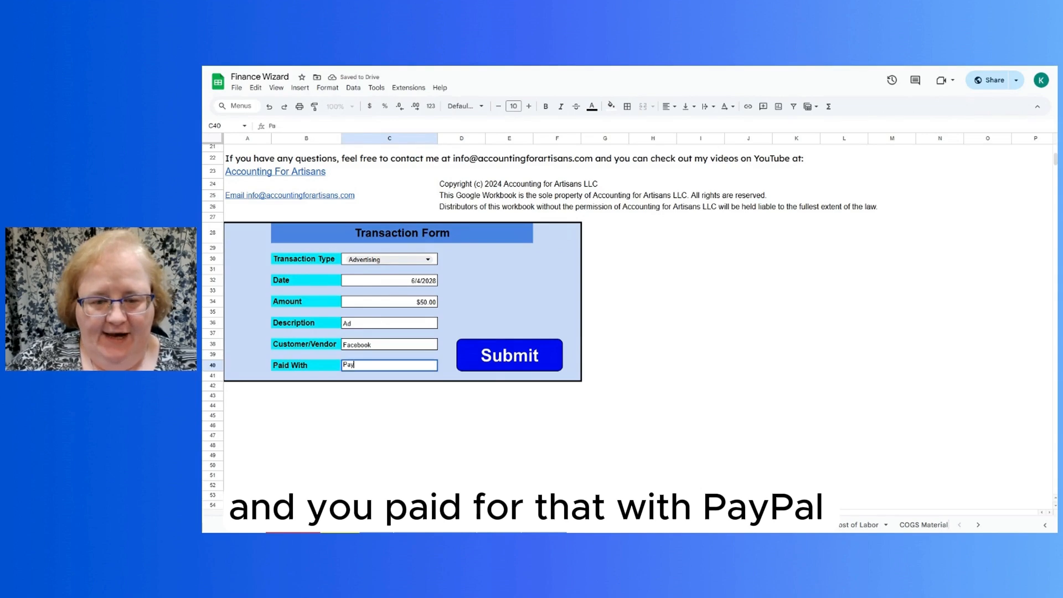
type("Pal")
key("Return")
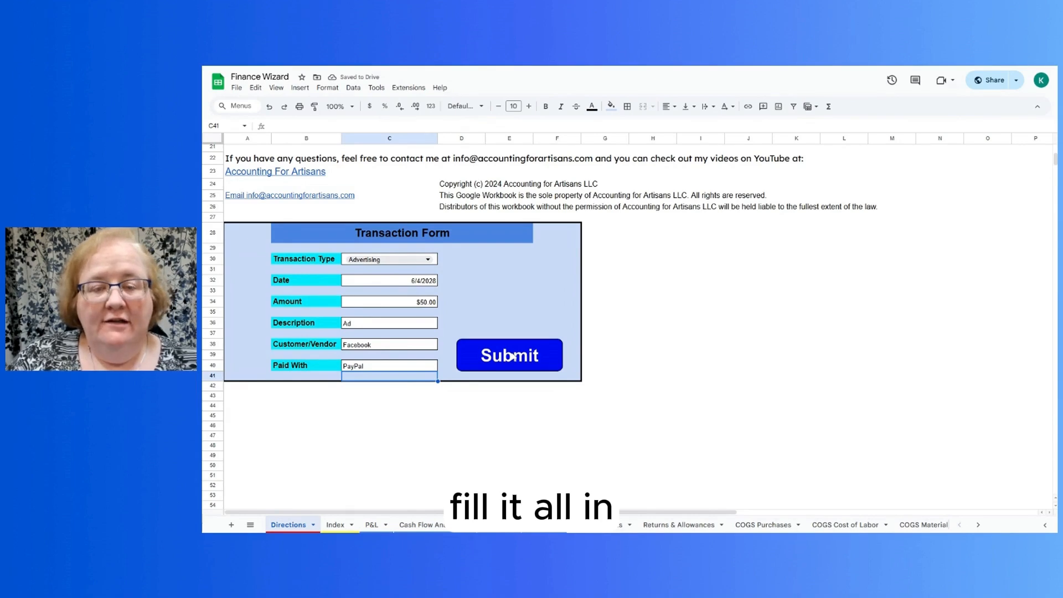
- Submit the Advertising transaction, confirm the submission and dismiss the closing message
left_click(512, 357)
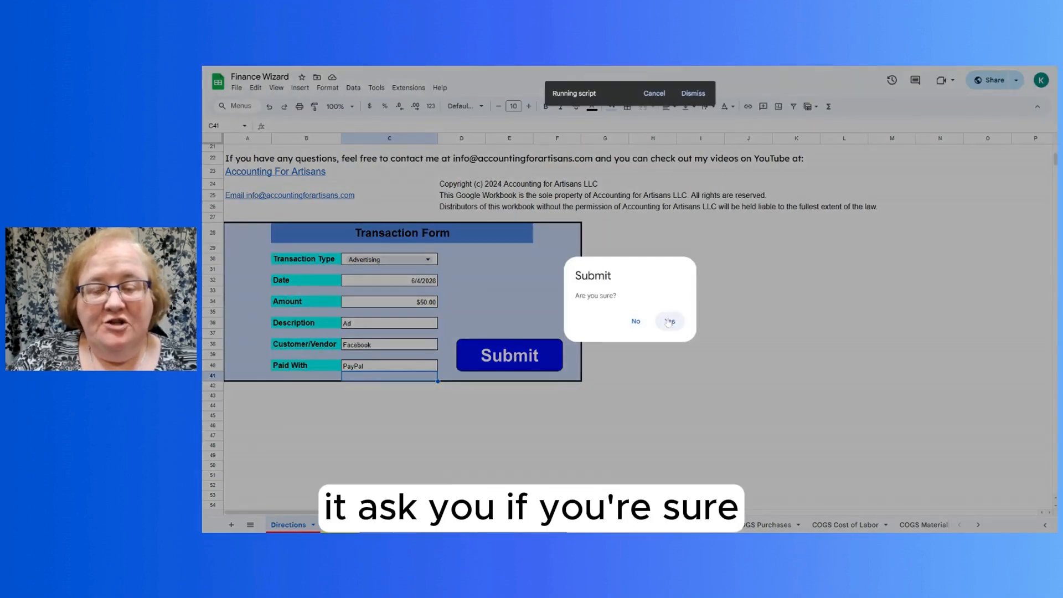
left_click(669, 321)
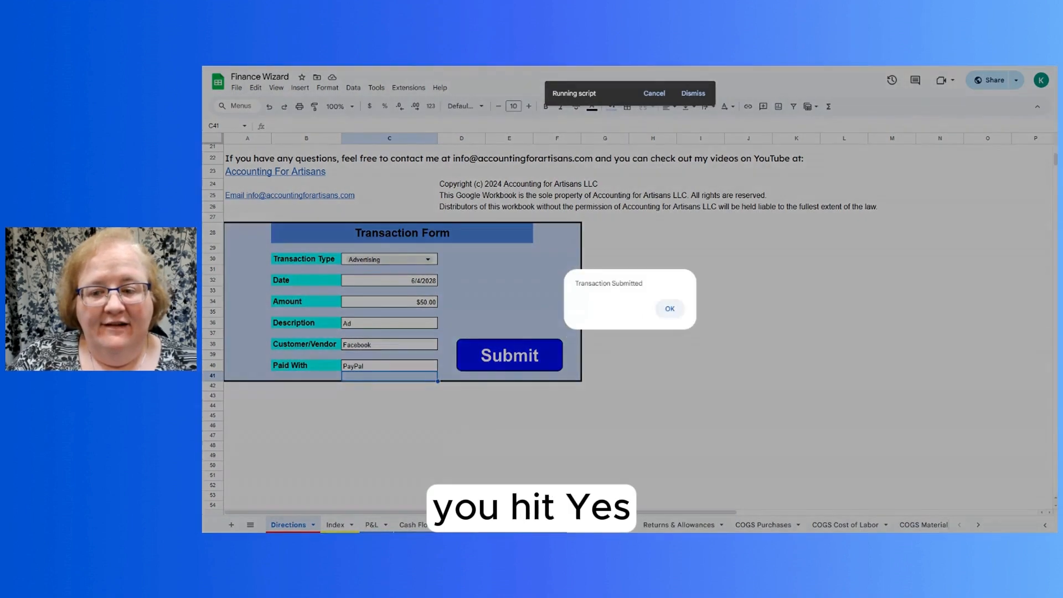
left_click(669, 309)
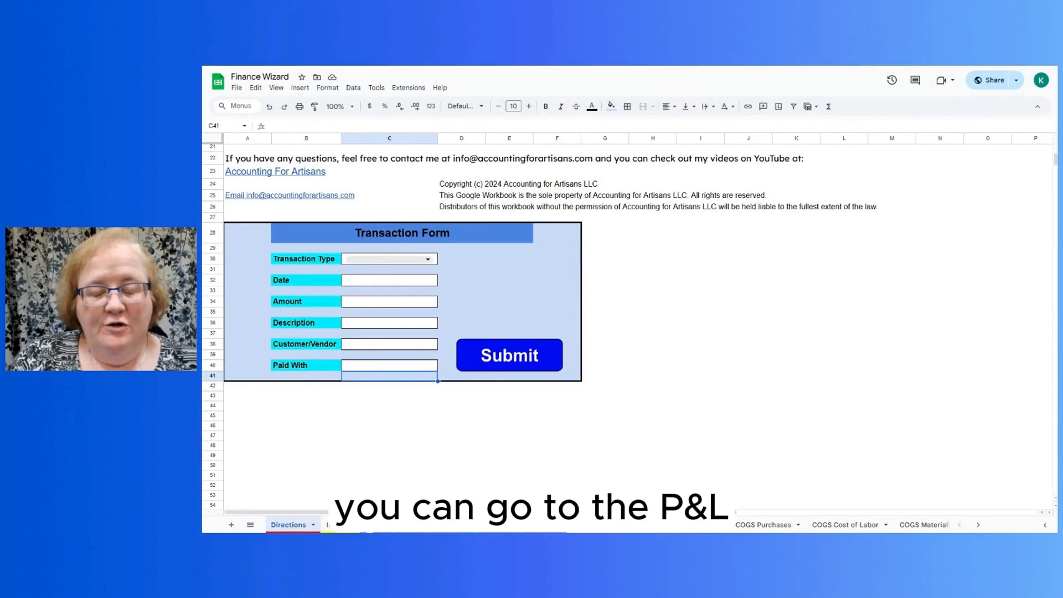
- Review the income, expenses and net profit/loss on the P&L sheet
left_click(370, 524)
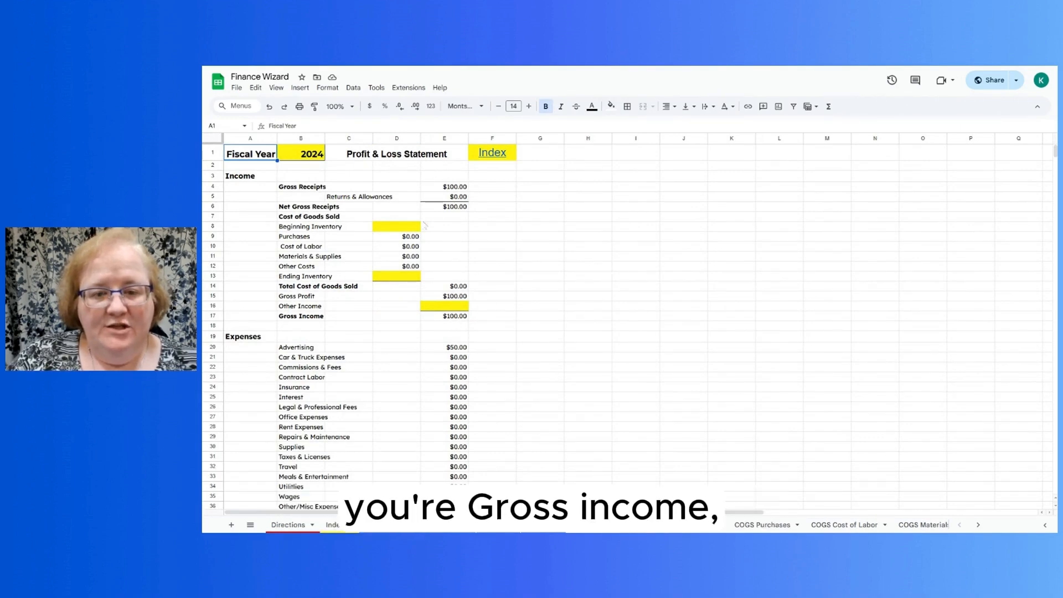
scroll(505, 277, "down", 3)
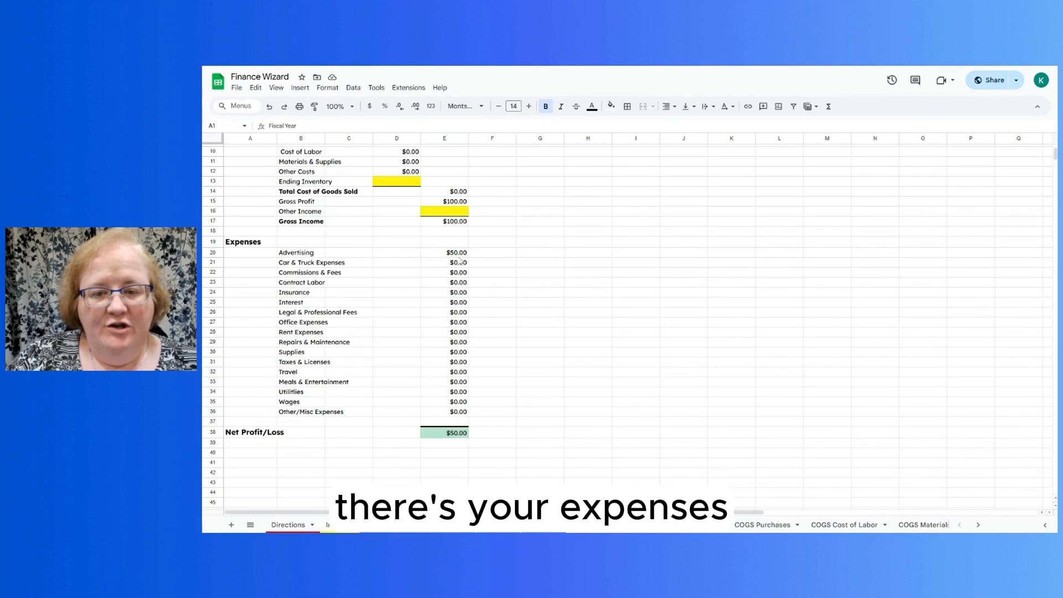